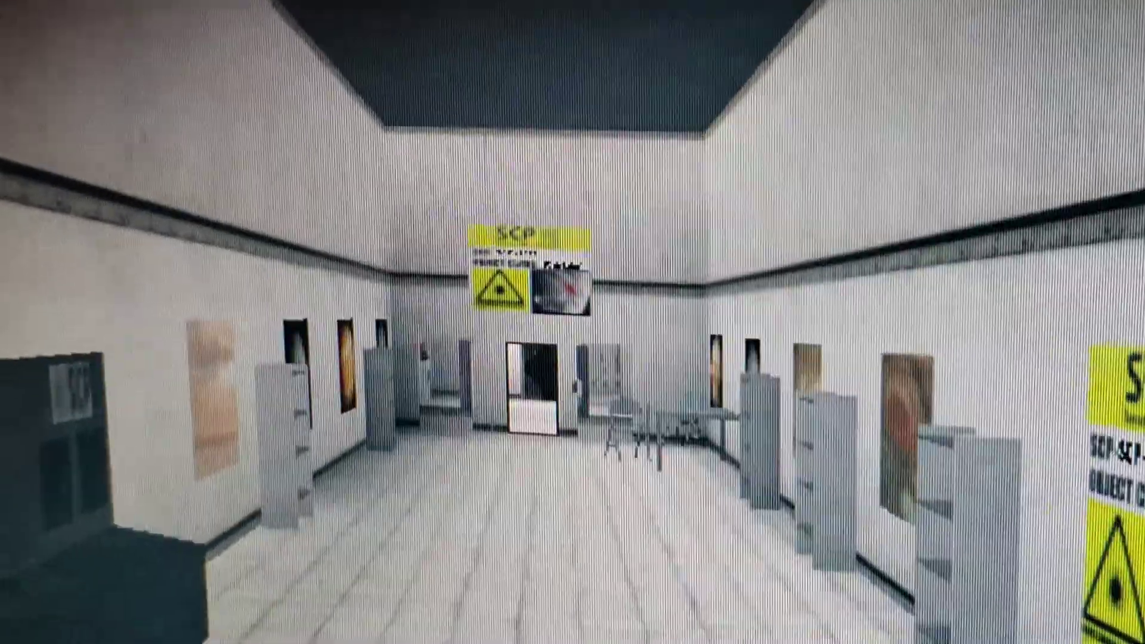
pyautogui.press('w')
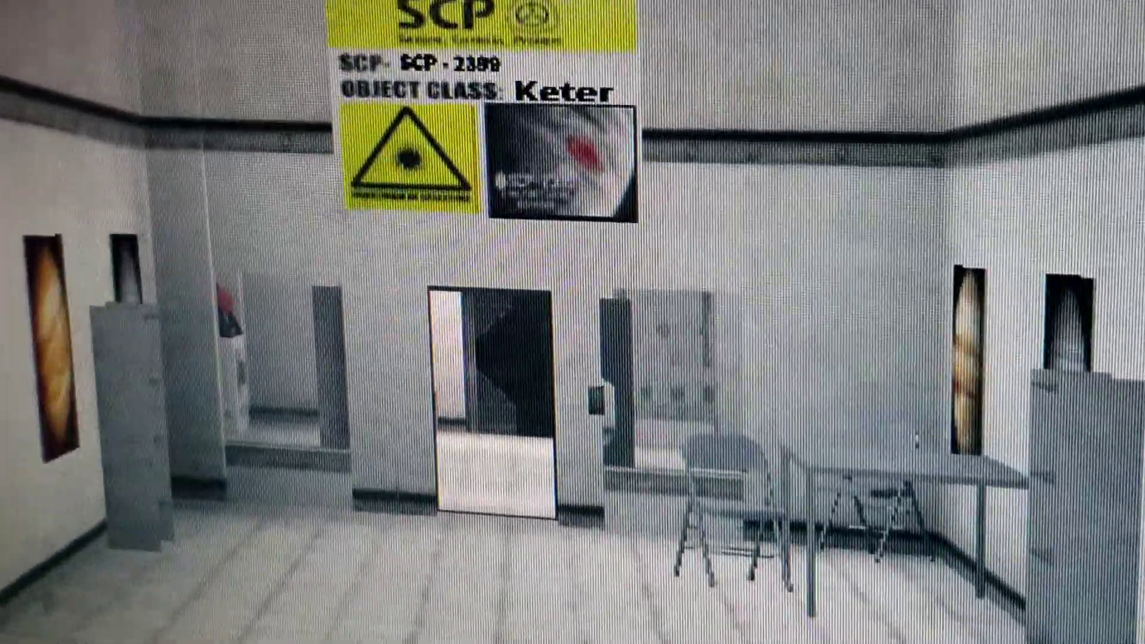